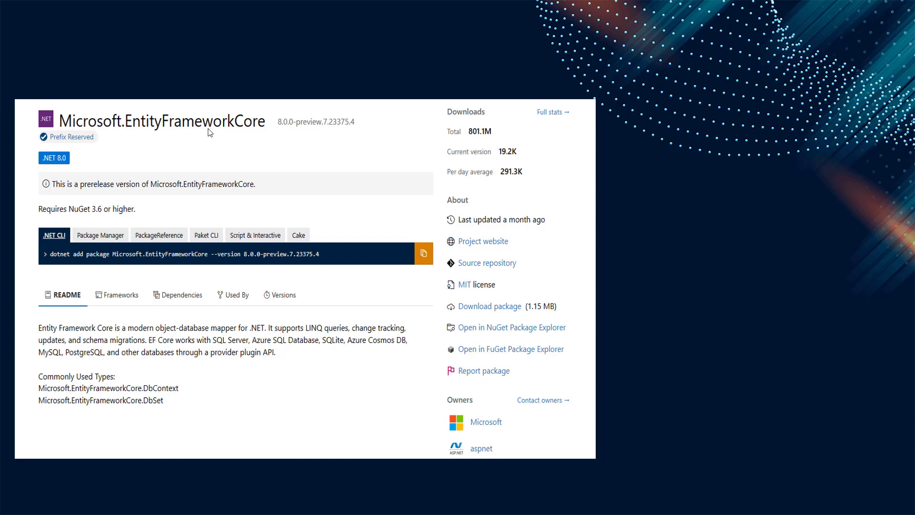
Switch from the nuget.org package page over to SQL Server Management Studio
key(alt+Tab)
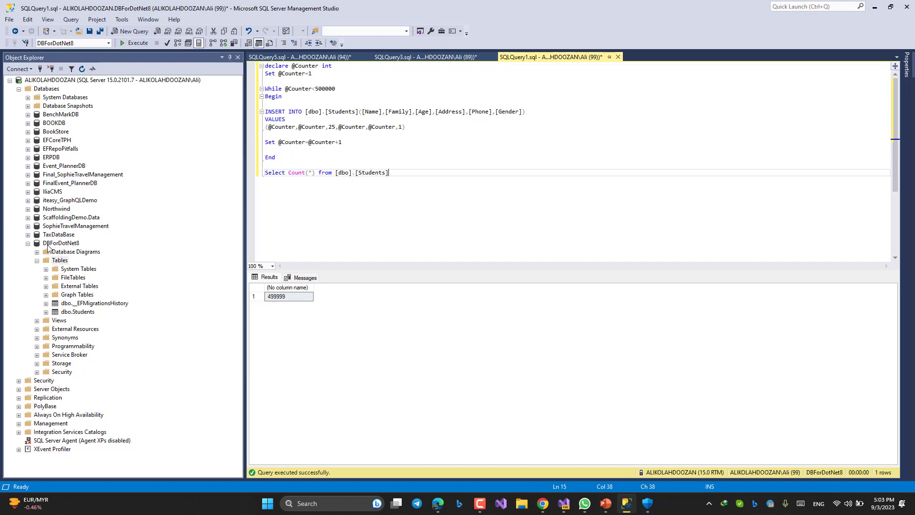
Show the dbo.Students table columns in the table designer
click(77, 312)
right_click(77, 317)
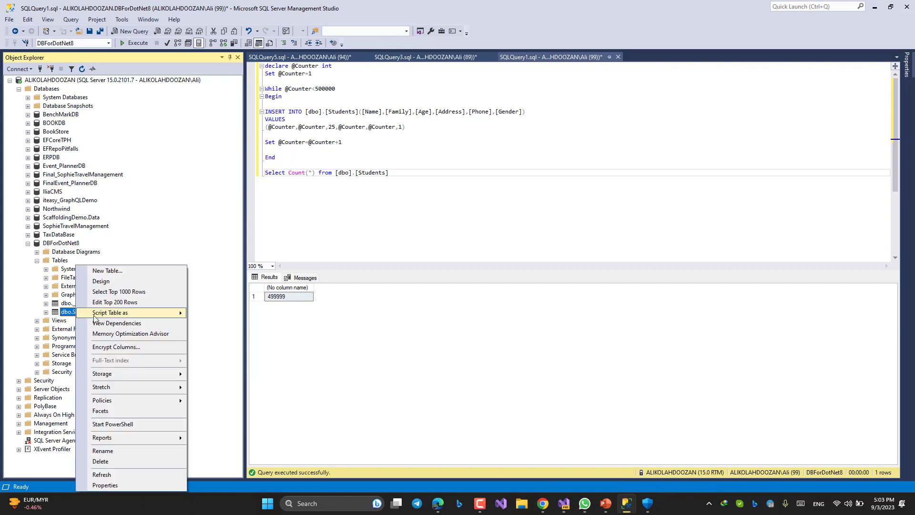
click(115, 281)
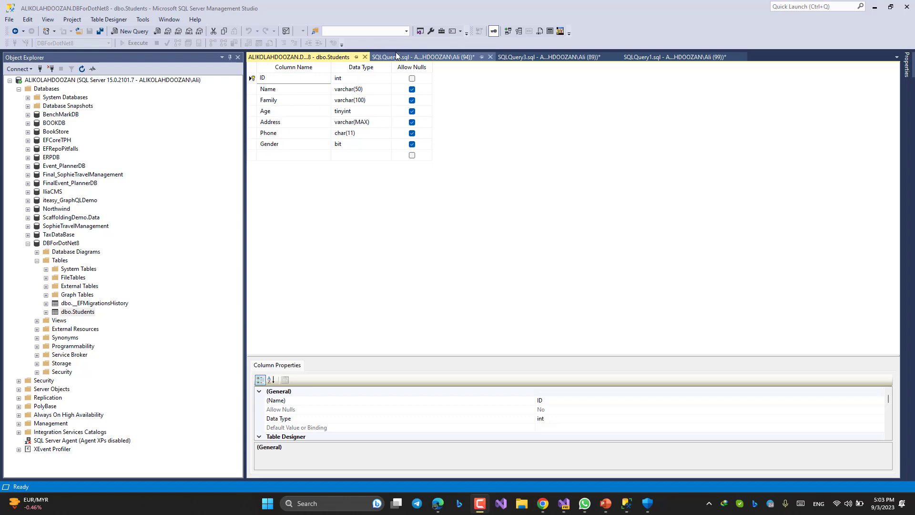
Review the insert script with its 500000-row loop limit in SQLQuery1
click(421, 57)
click(634, 60)
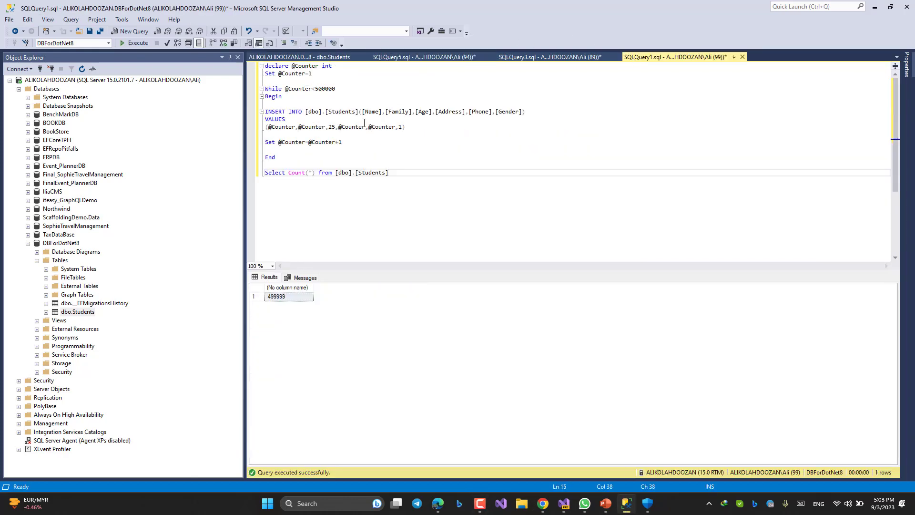
double_click(325, 88)
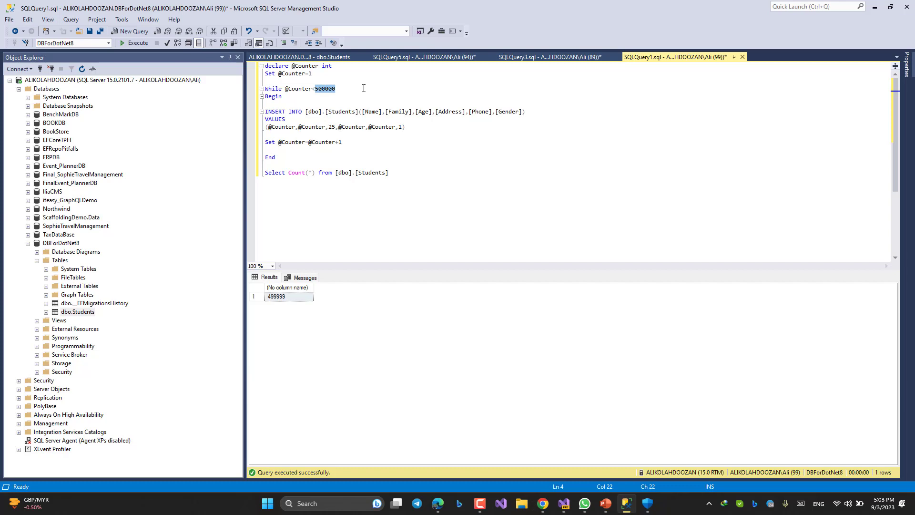
Rerun the Select Count(*) on Students, confirming 499999 rows
click(408, 177)
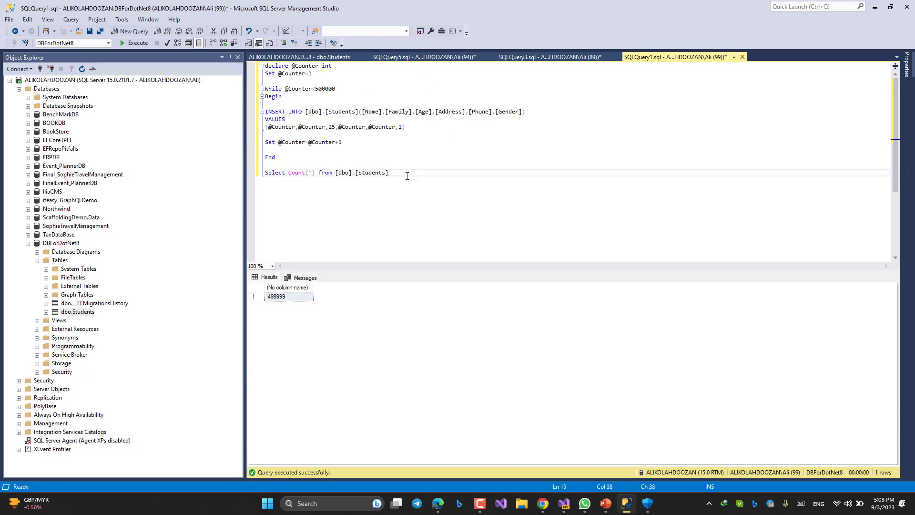
key(shift+Home)
key(F5)
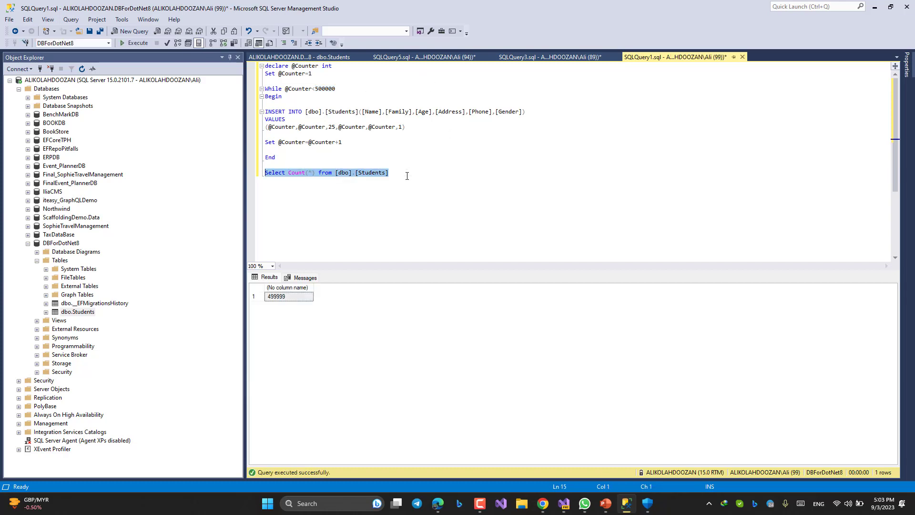
click(289, 296)
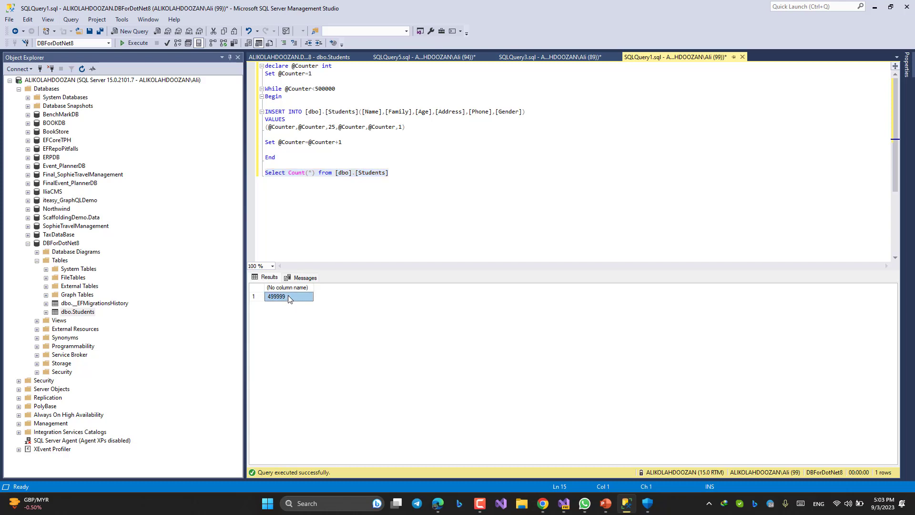
click(316, 72)
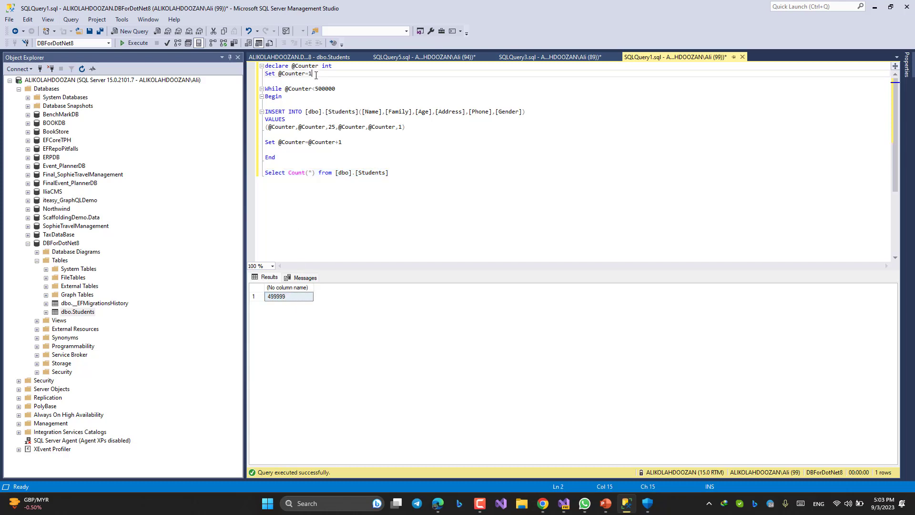
click(290, 296)
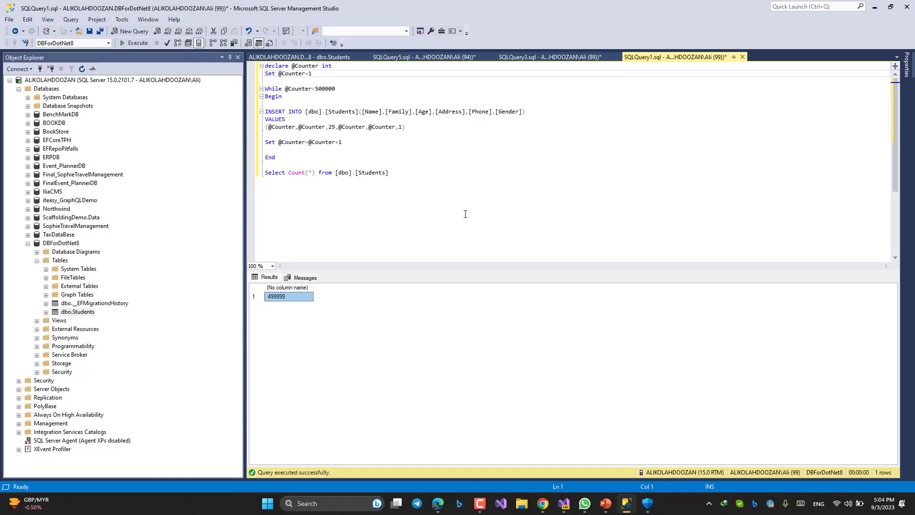
Back in Visual Studio, review the Student model class and close it
key(alt+Tab)
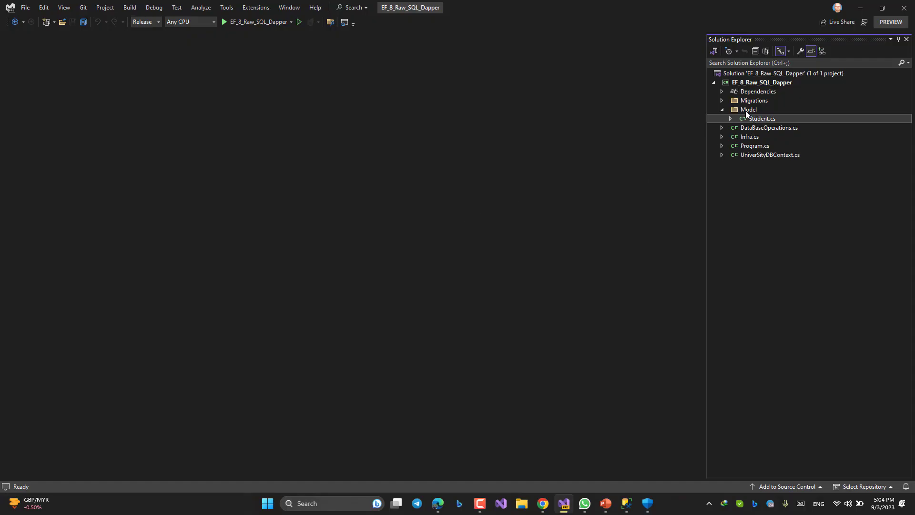
double_click(755, 118)
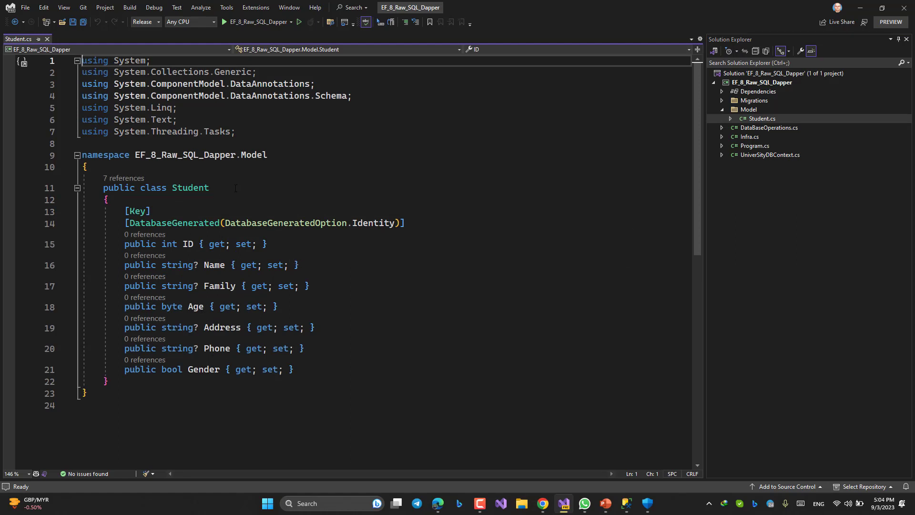
click(47, 39)
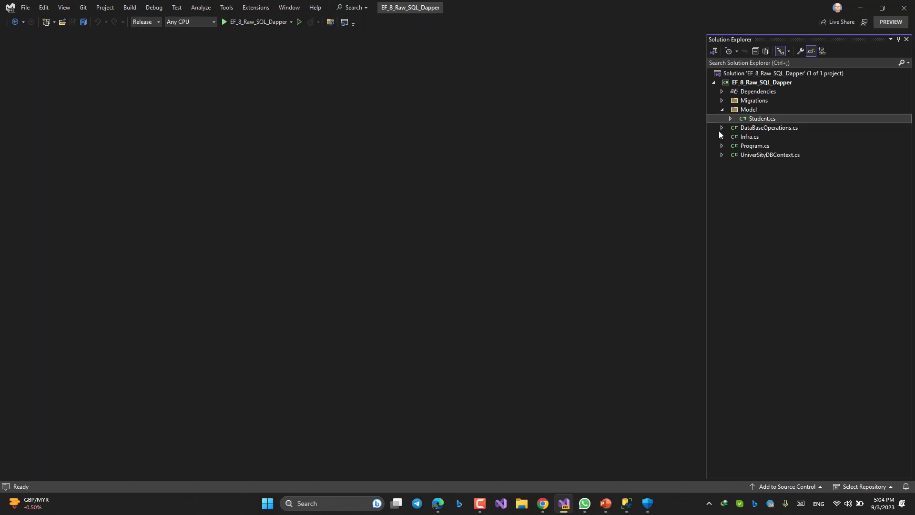
Review the connection string in Infra.cs and close it
double_click(751, 136)
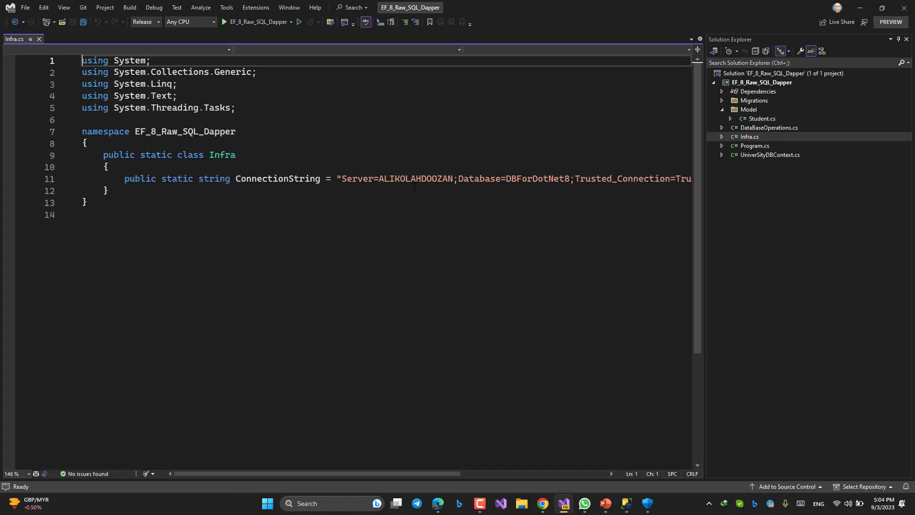
click(343, 188)
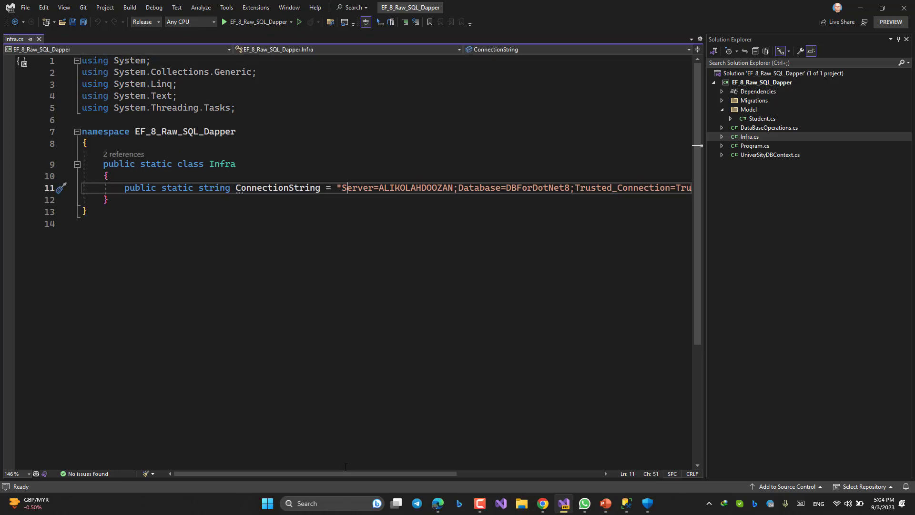
mouse_move(343, 473)
mouse_down()
mouse_move(388, 473)
mouse_move(343, 474)
mouse_up()
click(39, 38)
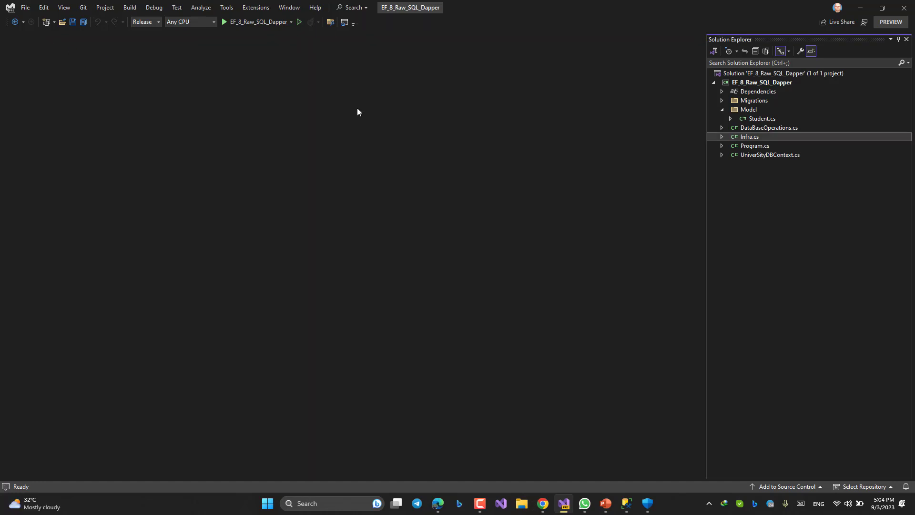
Bring up UniverSityDBContext.cs and the DataBaseOperations.cs benchmark code
double_click(751, 155)
scroll(357, 250, down, 3)
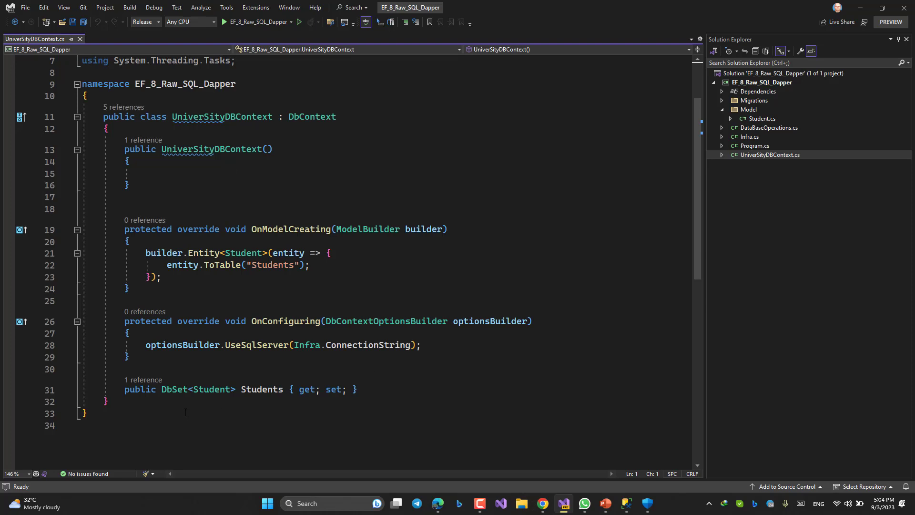
double_click(754, 128)
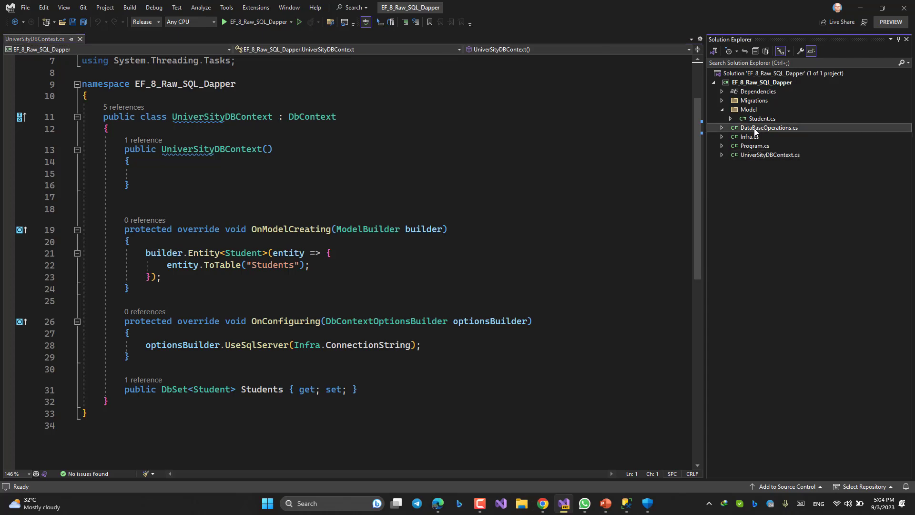
Duplicate the GetStudents return line and comment out the copy
click(488, 277)
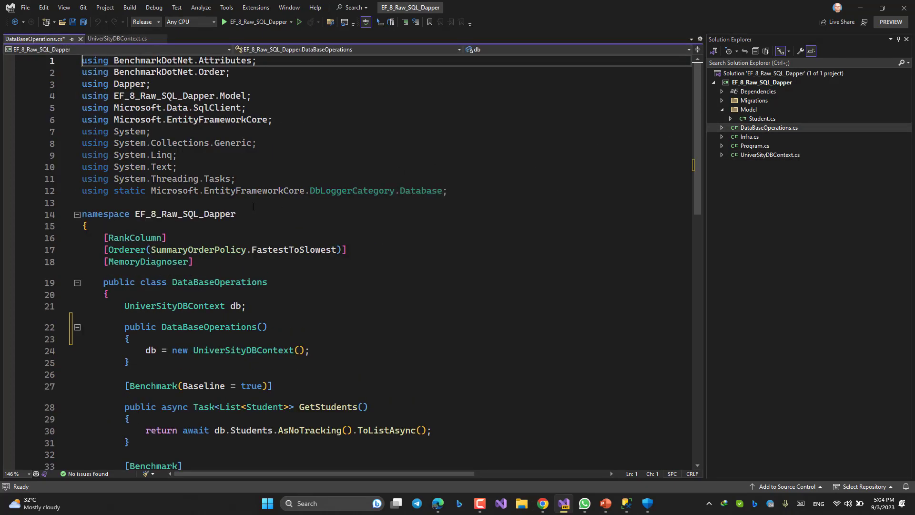
scroll(386, 286, down, 2)
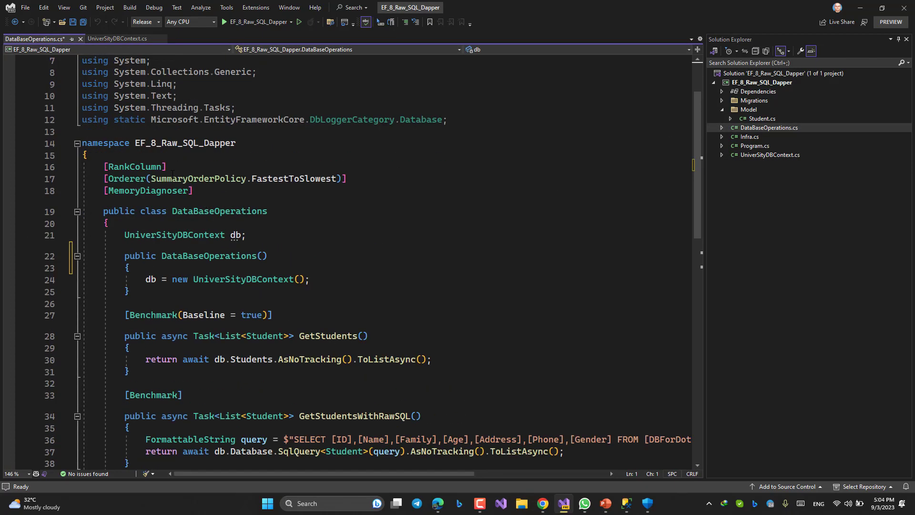
scroll(386, 285, down, 1)
scroll(188, 257, down, 1)
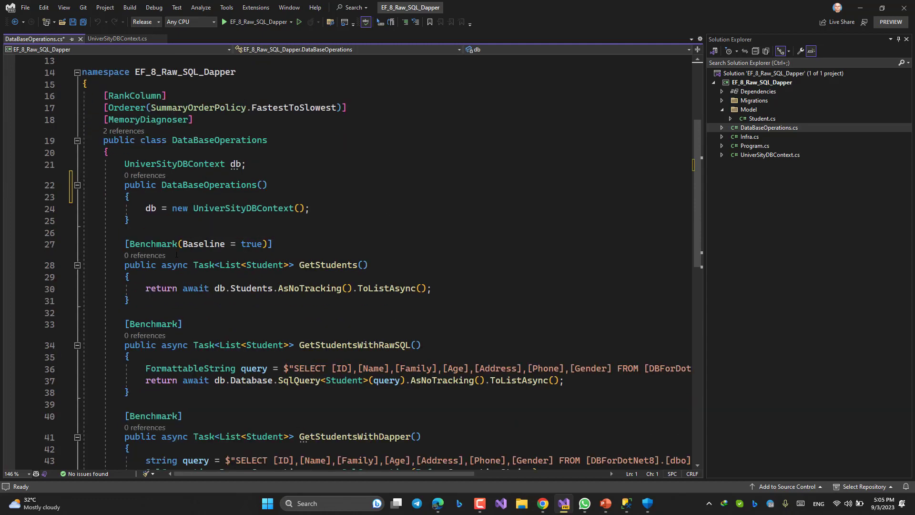
scroll(188, 257, down, 1)
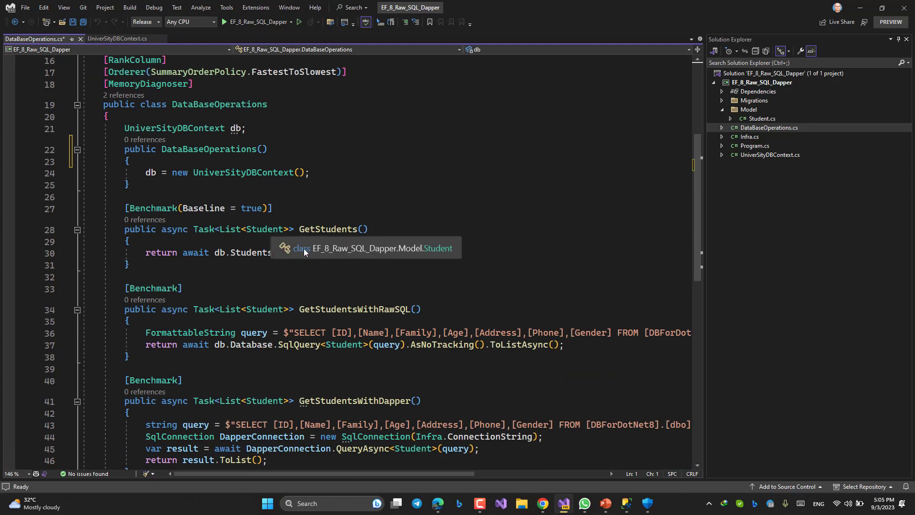
click(305, 252)
key(Home)
key(shift+End)
key(ctrl+c)
key(Home)
key(ctrl+d)
key(Right)
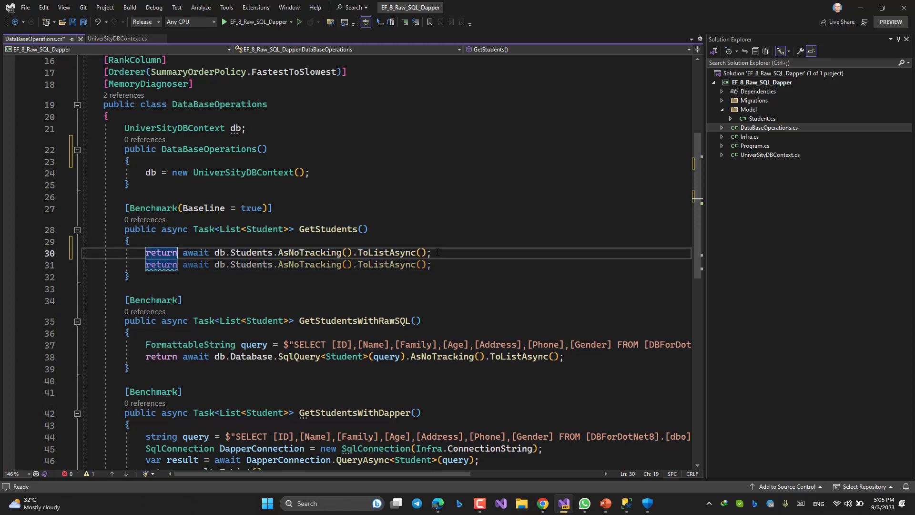
key(ctrl+Right)
key(ctrl+Right)
key(Down)
key(Home)
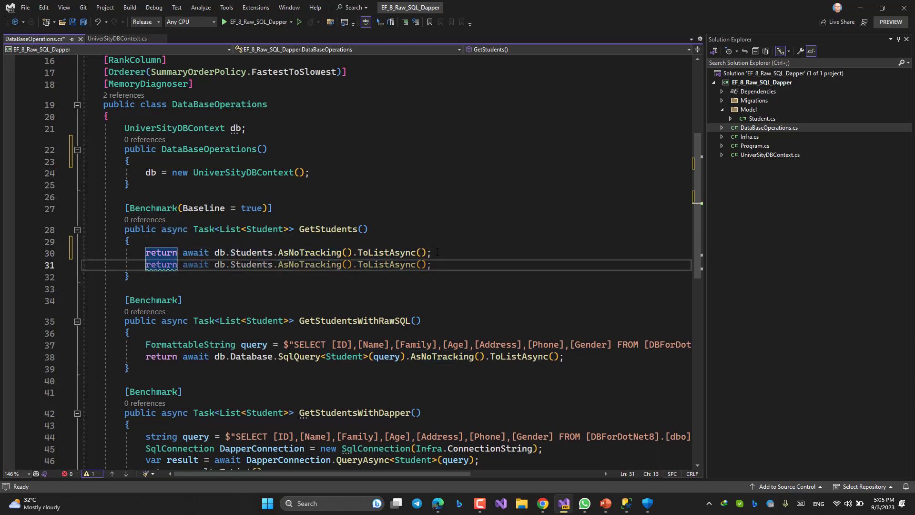
text(//)
Remove AsNoTracking() from the active GetStudents return line
click(324, 252)
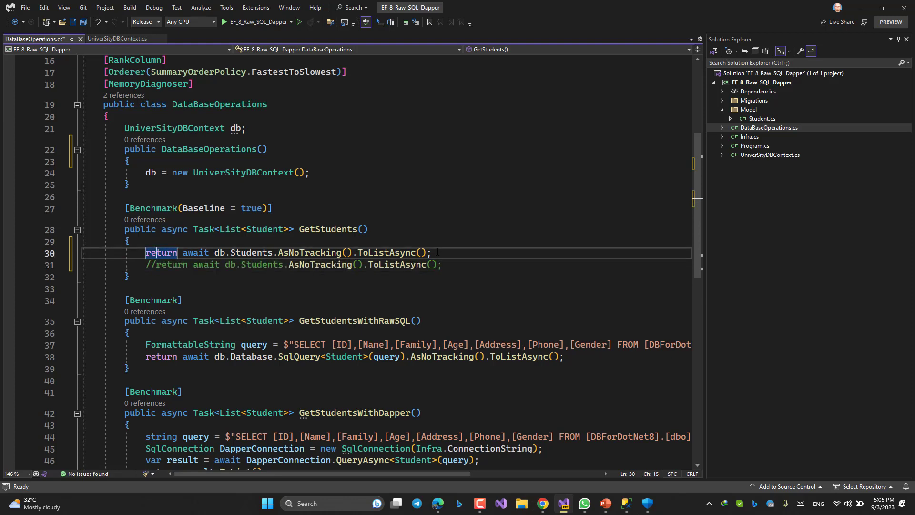
double_click(315, 251)
key(Delete)
key(Right)
key(Right)
key(BackSpace)
key(BackSpace)
key(BackSpace)
key(ctrl+Left)
scroll(321, 309, down, 1)
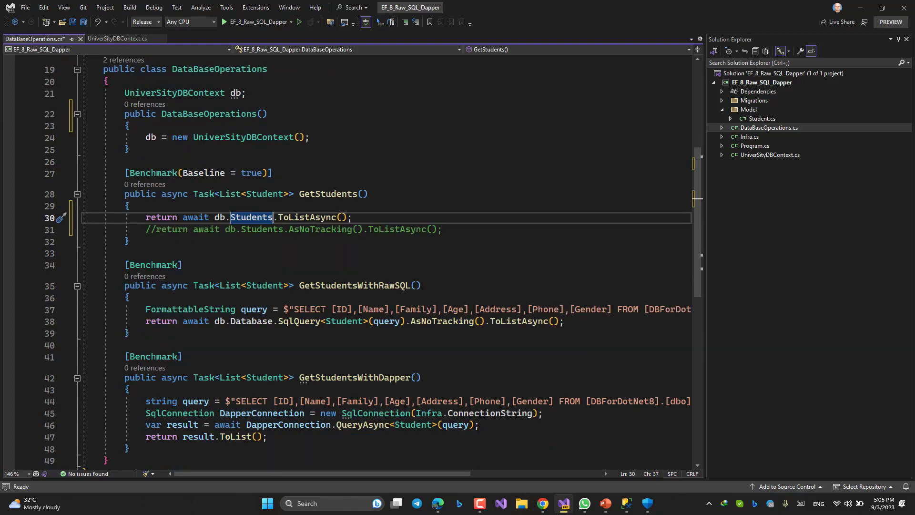
Duplicate the GetStudentsWithRawSQL return line, keeping one copy commented out
click(580, 309)
key(End)
key(Return)
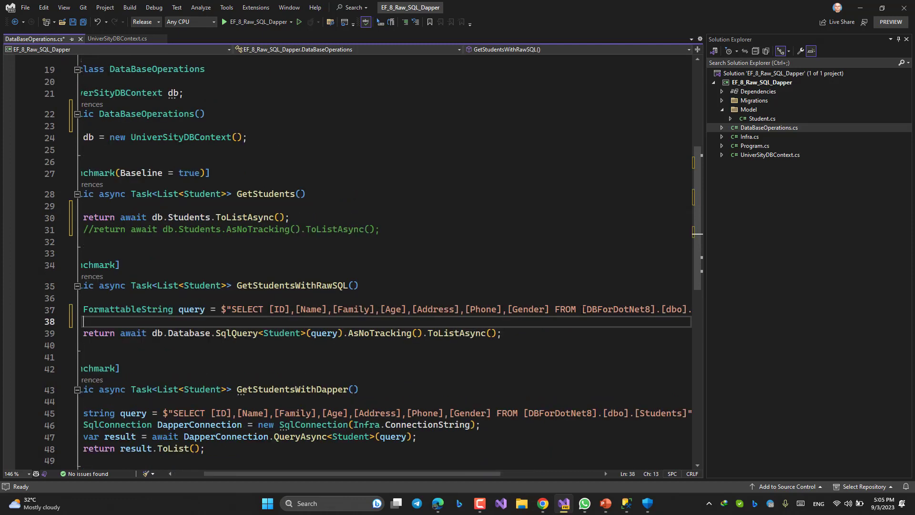
key(ctrl+v)
key(ctrl+z)
key(ctrl+z)
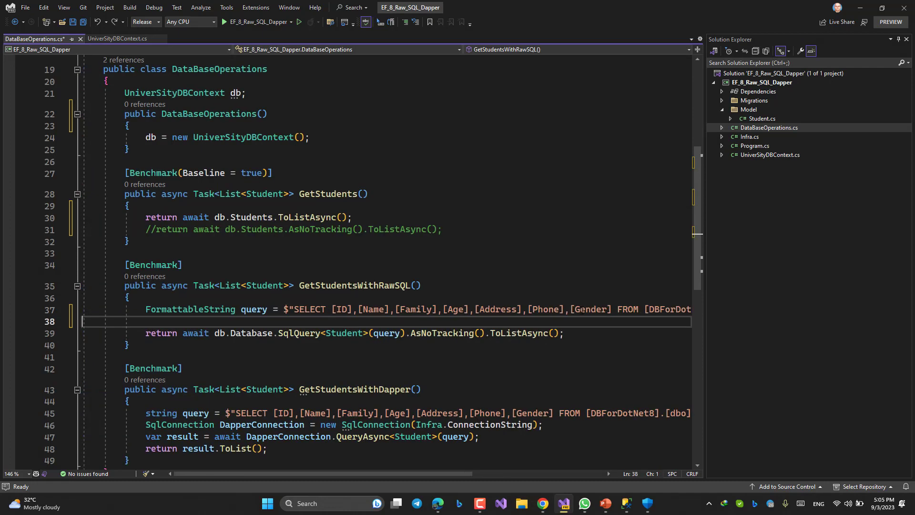
key(Down)
key(shift+End)
key(ctrl+c)
key(Up)
key(ctrl+v)
key(Down)
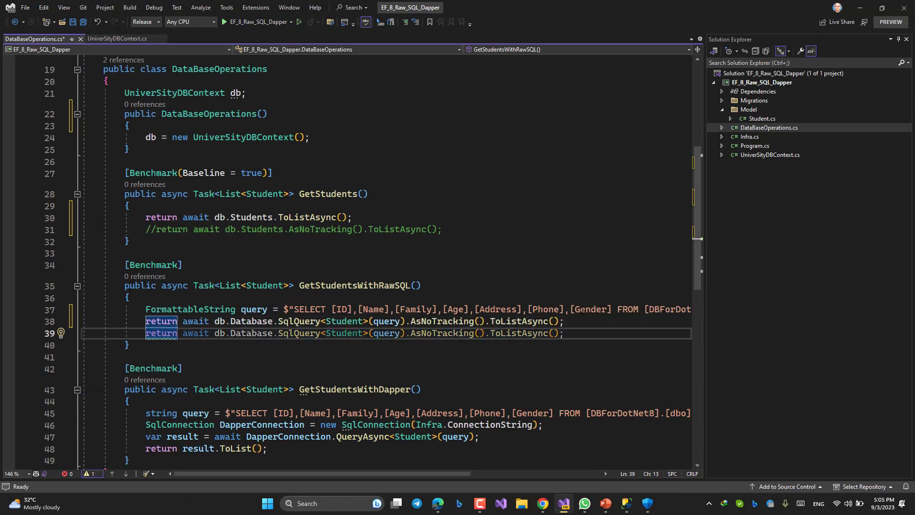
text(//)
Remove AsNoTracking() from the active raw SQL return line and save the file
key(Up)
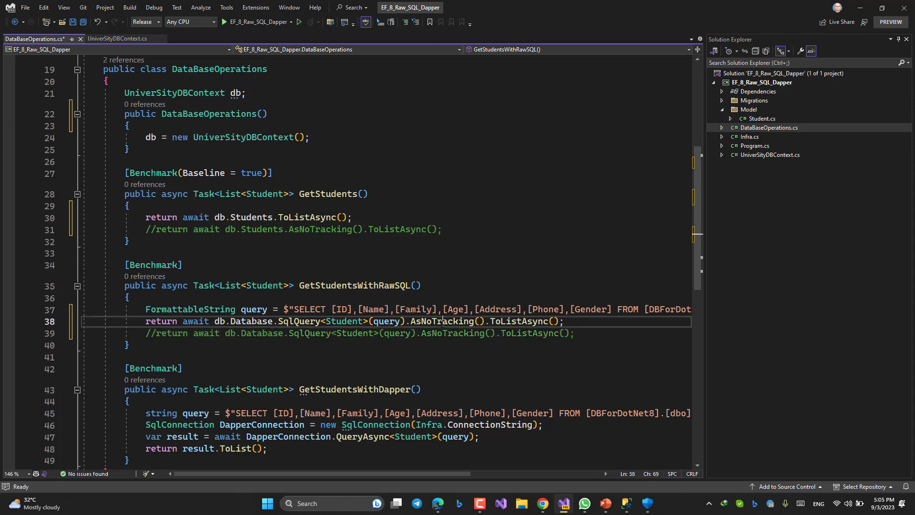
double_click(446, 320)
key(Delete)
key(BackSpace)
key(BackSpace)
key(BackSpace)
key(ctrl+s)
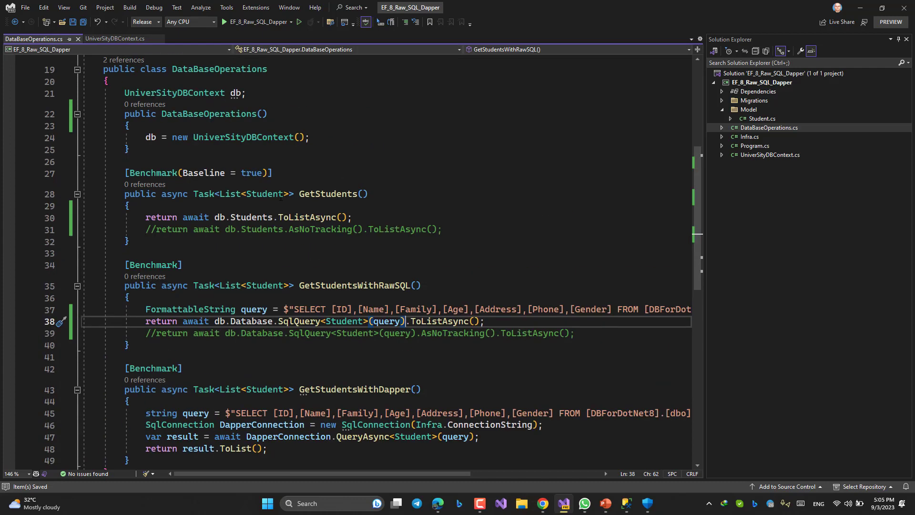
scroll(371, 258, up, 1)
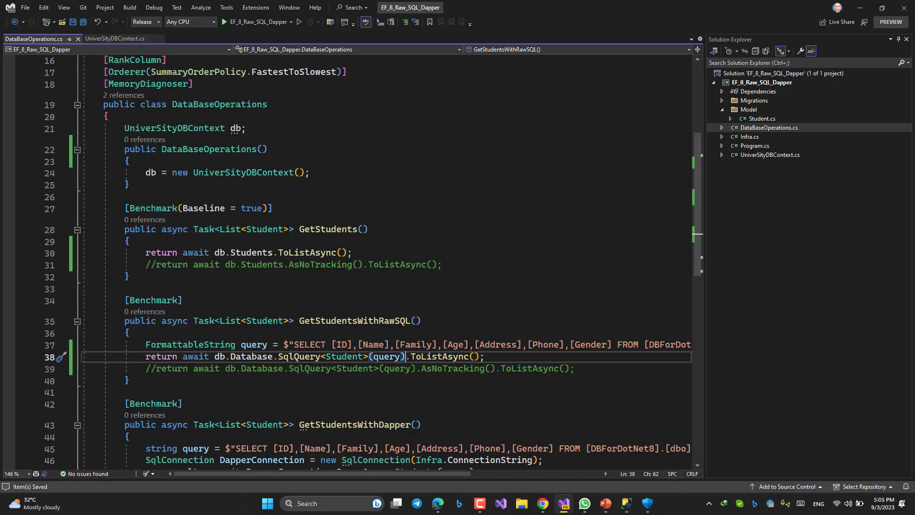
double_click(308, 252)
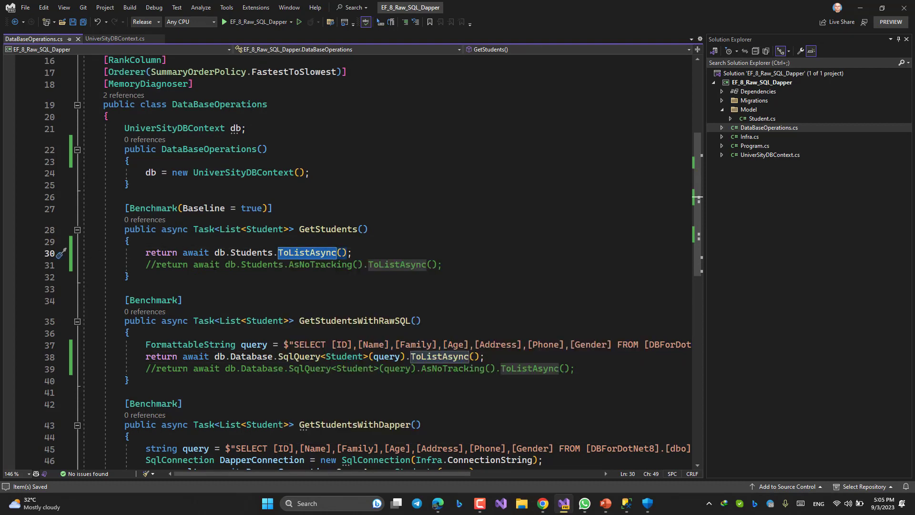
scroll(235, 301, down, 3)
scroll(366, 261, down, 3)
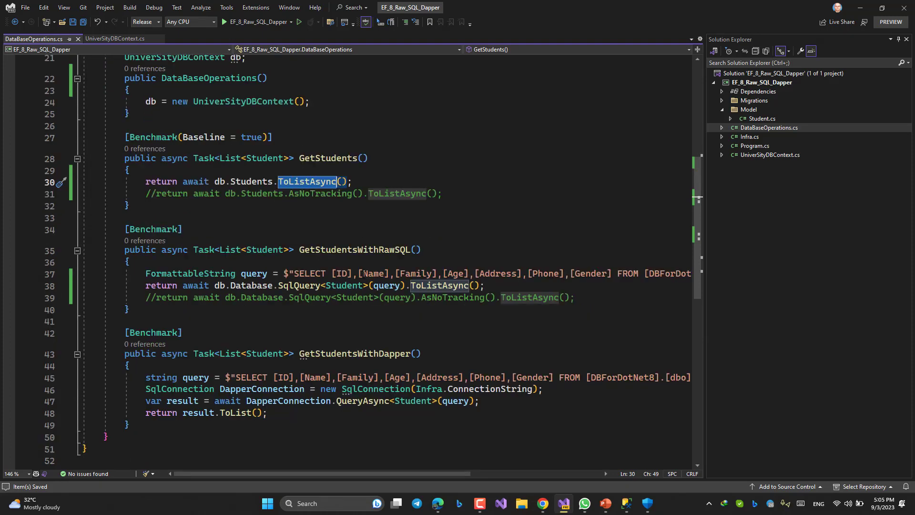
click(335, 273)
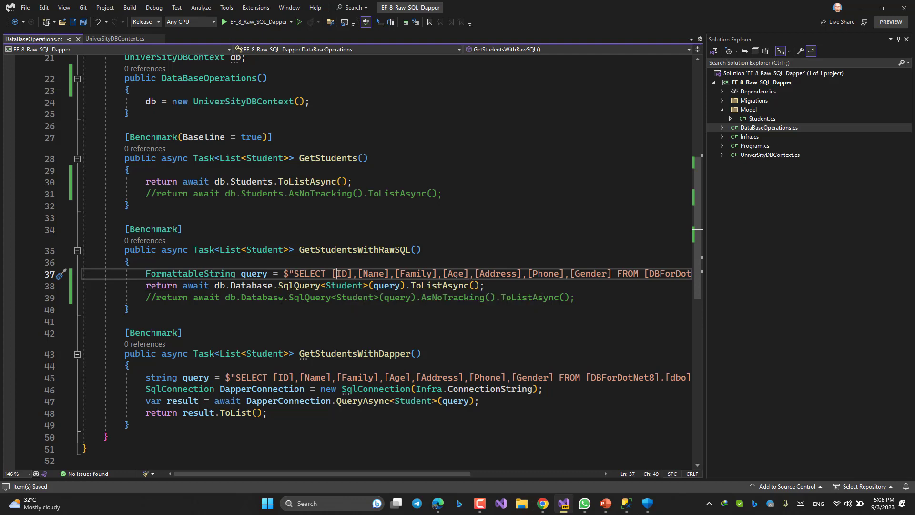
scroll(306, 276, down, 2)
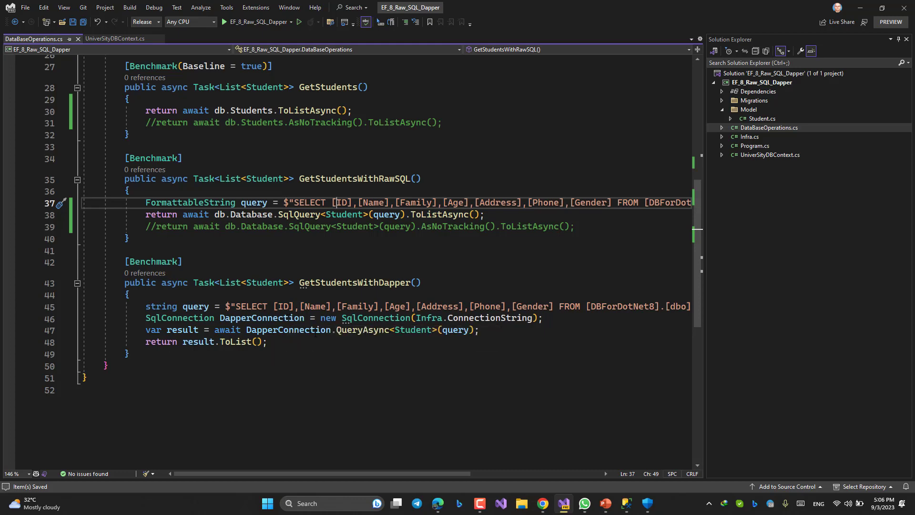
scroll(305, 276, up, 7)
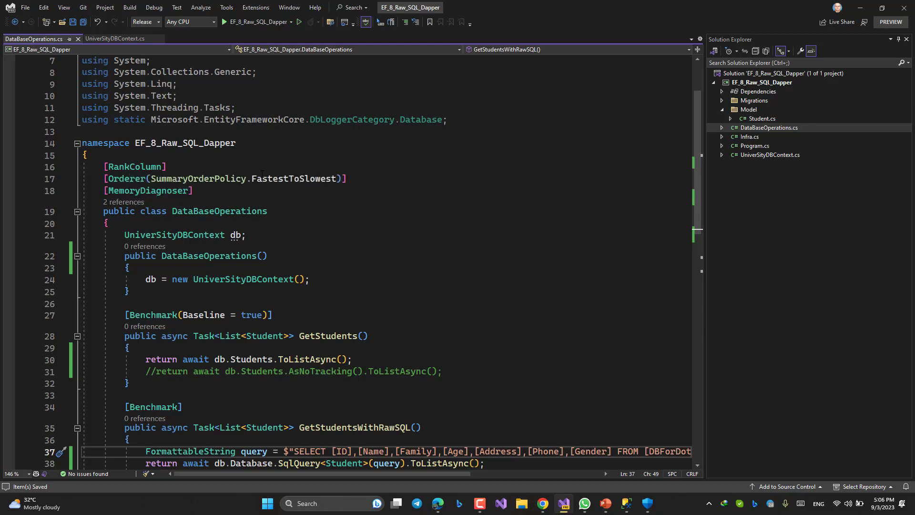
mouse_move(298, 179)
scroll(207, 315, down, 1)
scroll(178, 276, down, 3)
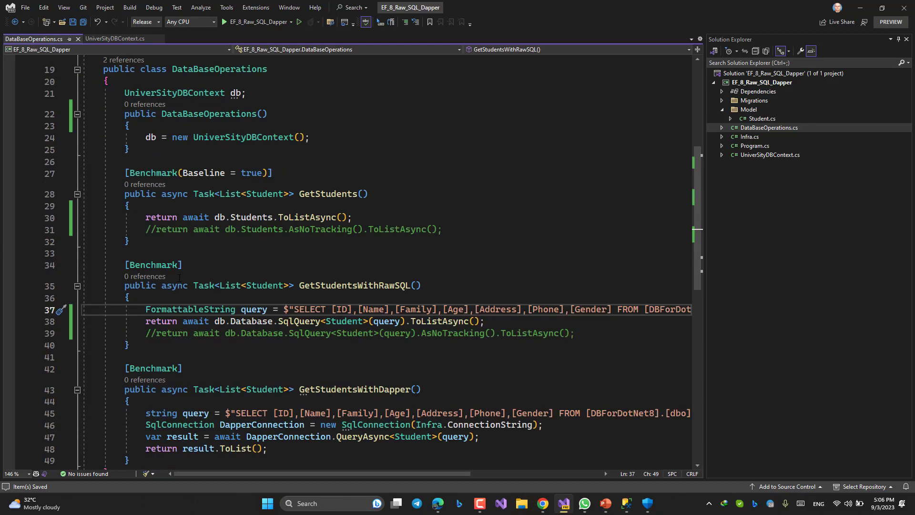
scroll(178, 275, down, 2)
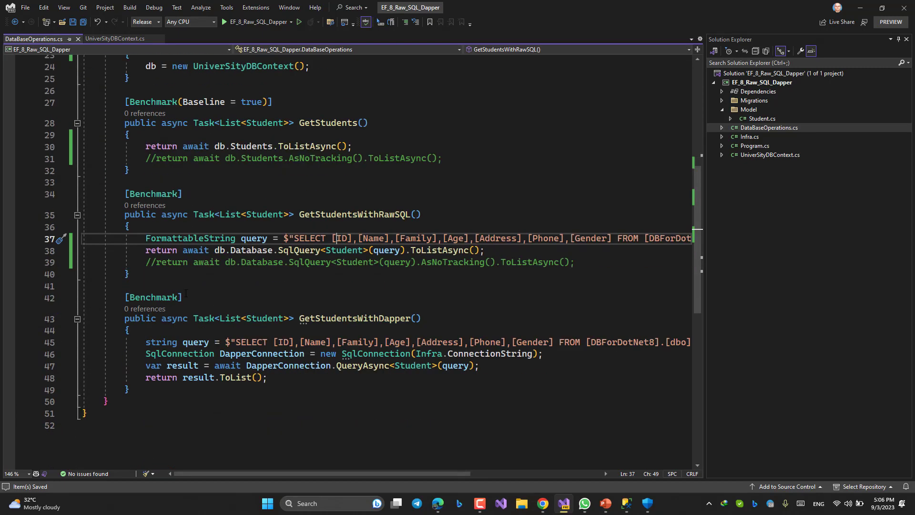
scroll(178, 275, up, 4)
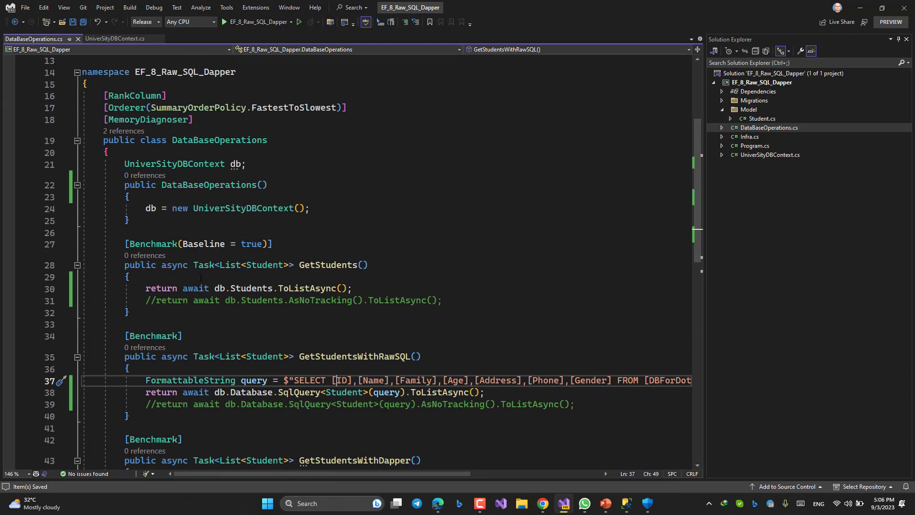
double_click(322, 263)
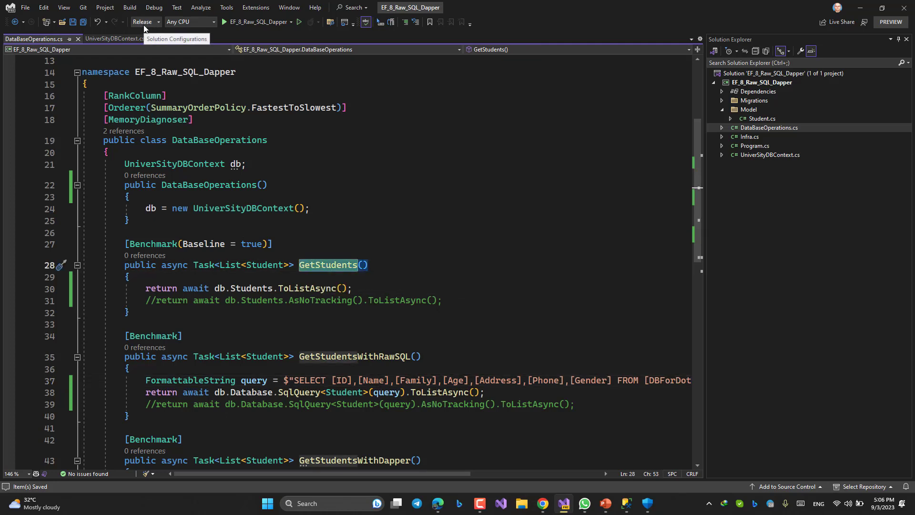
In Program.cs, delete the commented-out lines 8–12 below the benchmark Run call
click(131, 42)
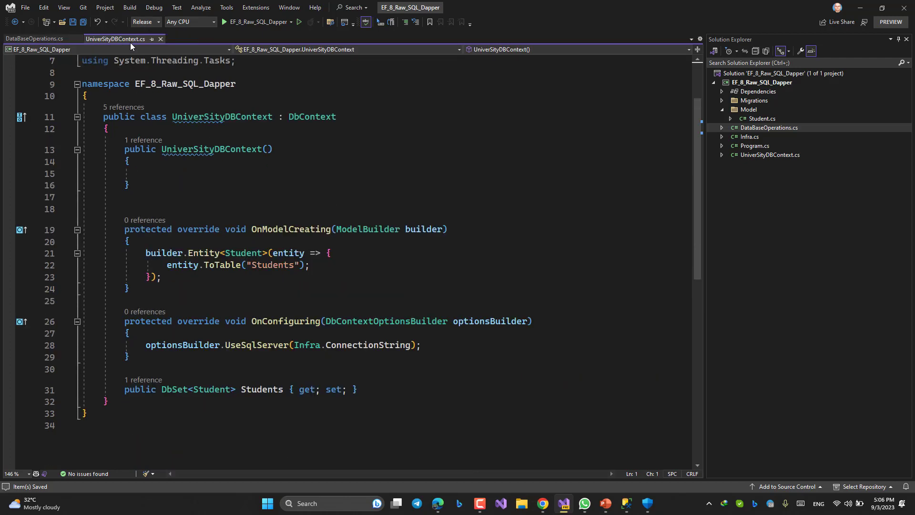
double_click(754, 146)
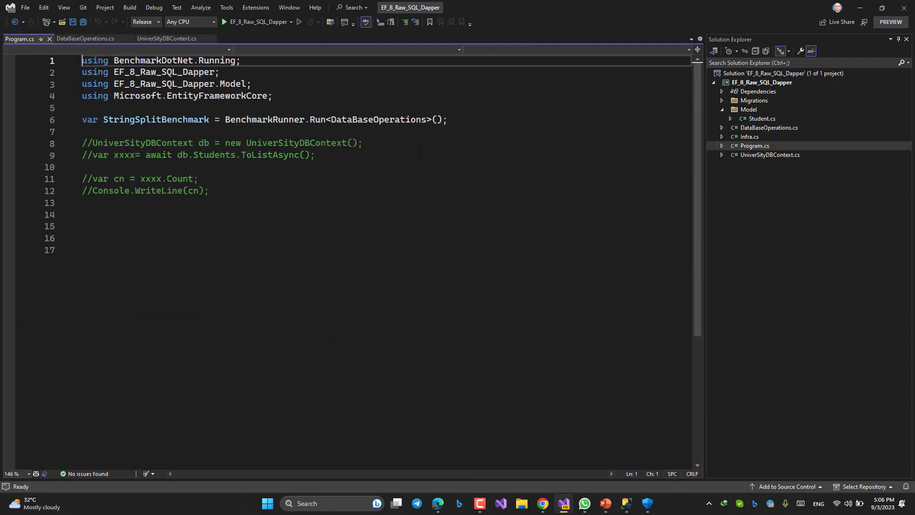
drag(214, 190, 82, 143)
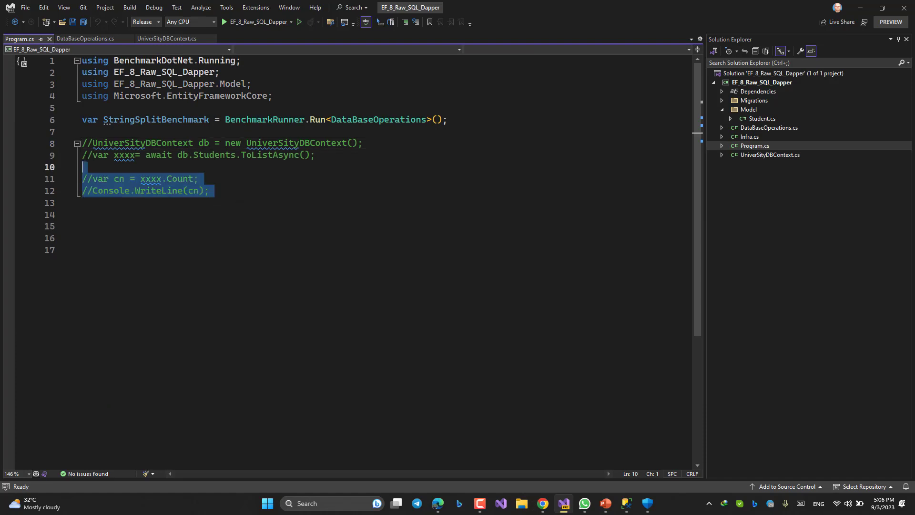
key(Delete)
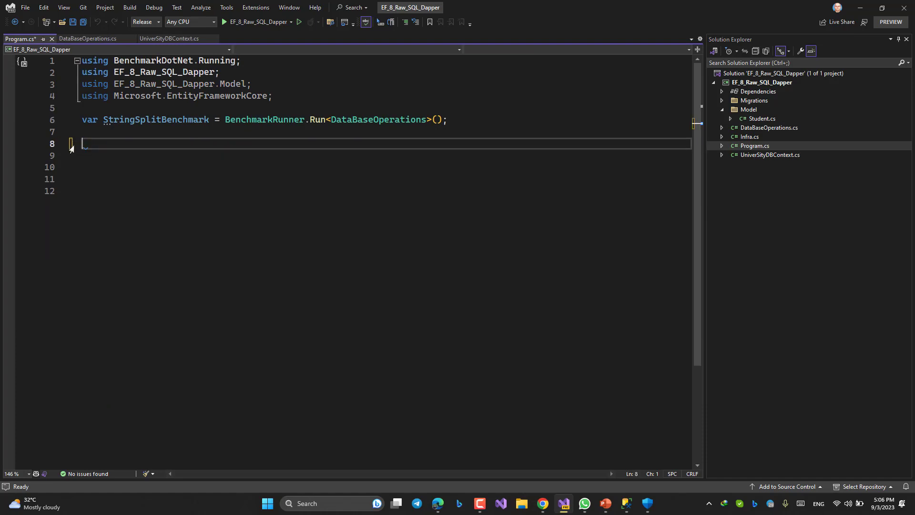
click(310, 119)
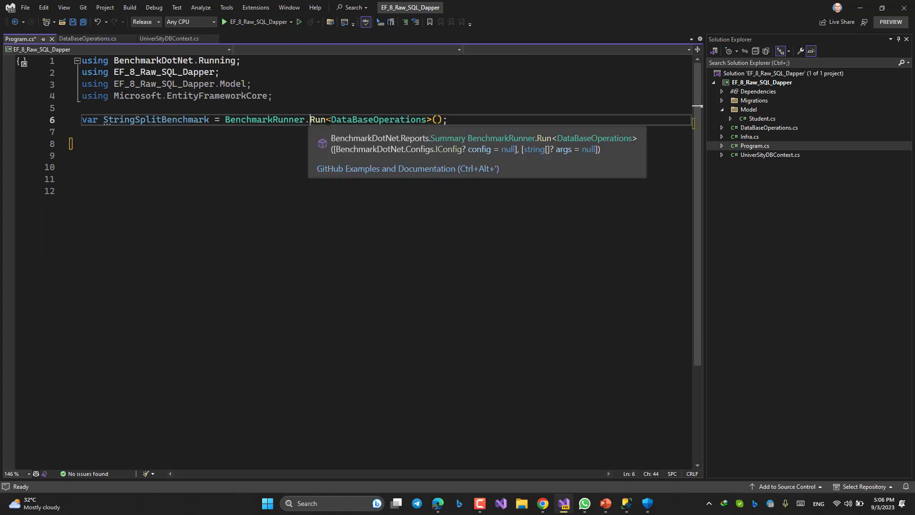
Dismiss the info popup and return to the DataBaseOperations benchmark class
click(471, 121)
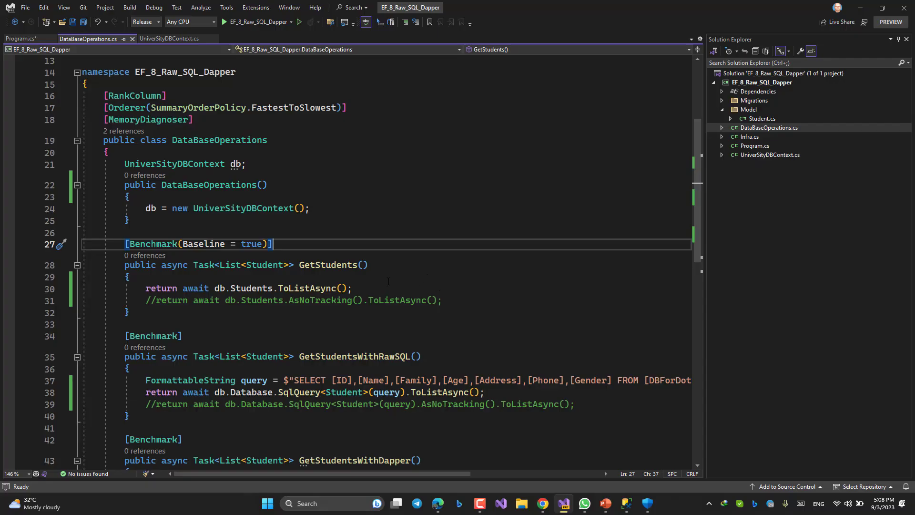
Comment out the tracked GetStudents read and enable its AsNoTracking line
click(387, 281)
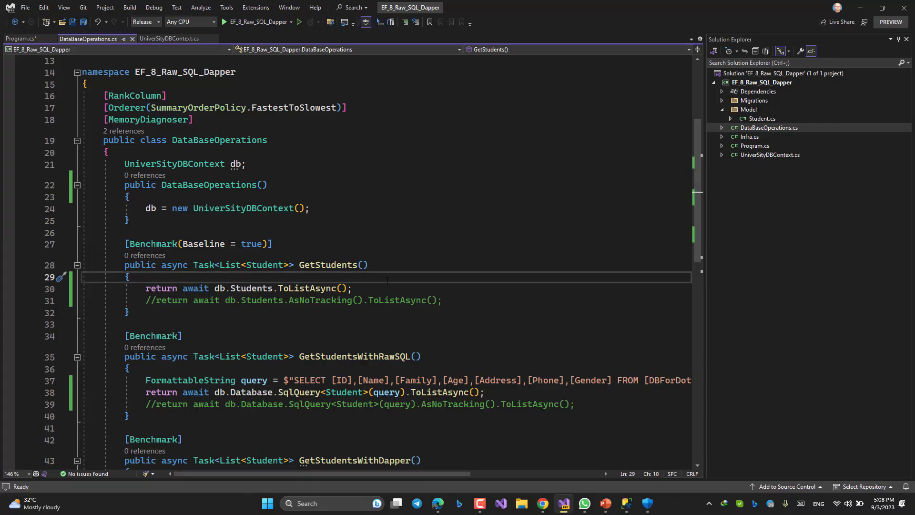
key(Right)
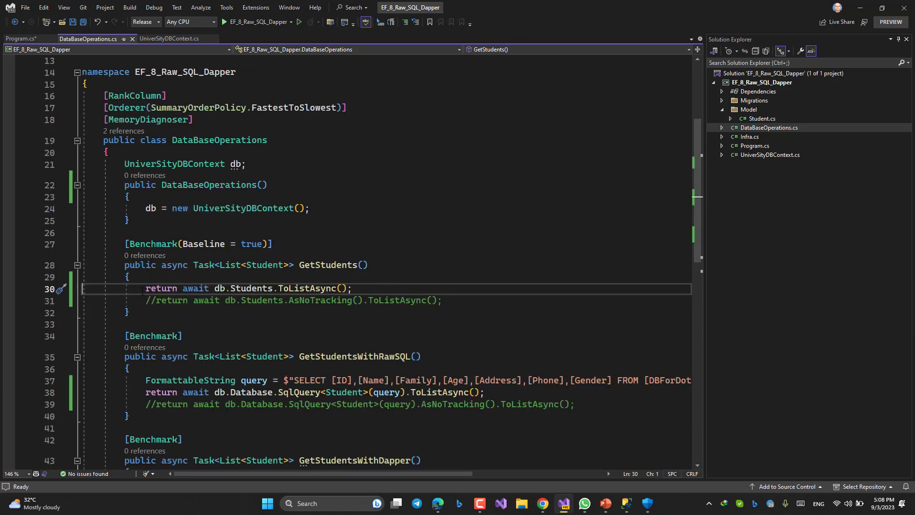
double_click(161, 287)
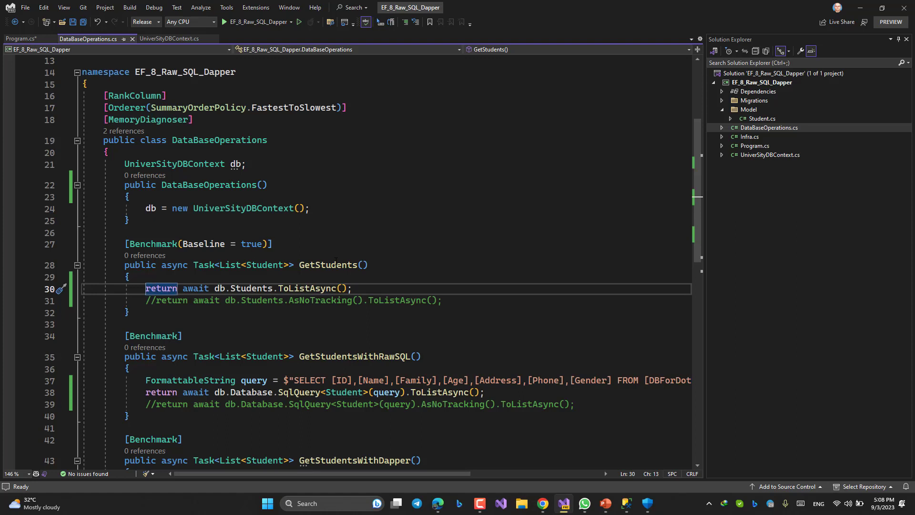
key(Home)
text(//)
key(Down)
key(Home)
key(Delete)
key(Delete)
key(Down)
key(Down)
key(Down)
key(Down)
key(Down)
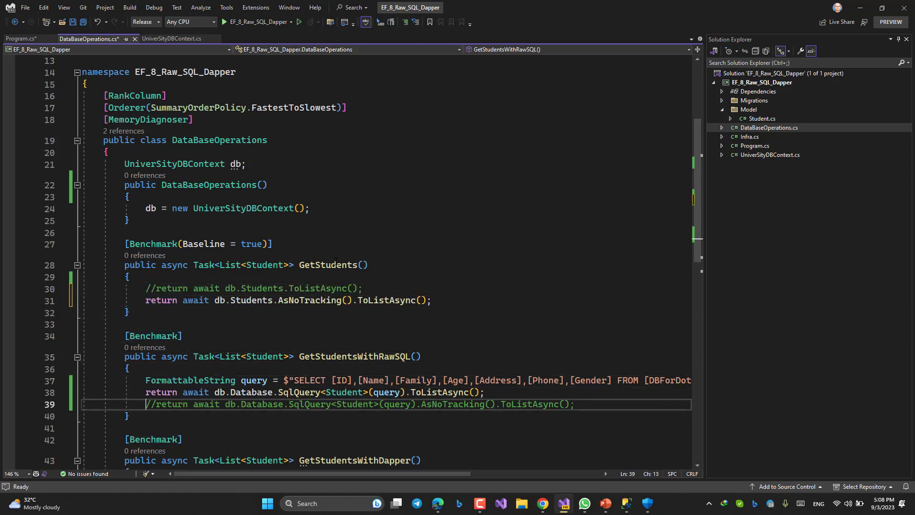
Comment out the tracked raw SQL read and enable its AsNoTracking line
key(Up)
key(ctrl+shift+Right)
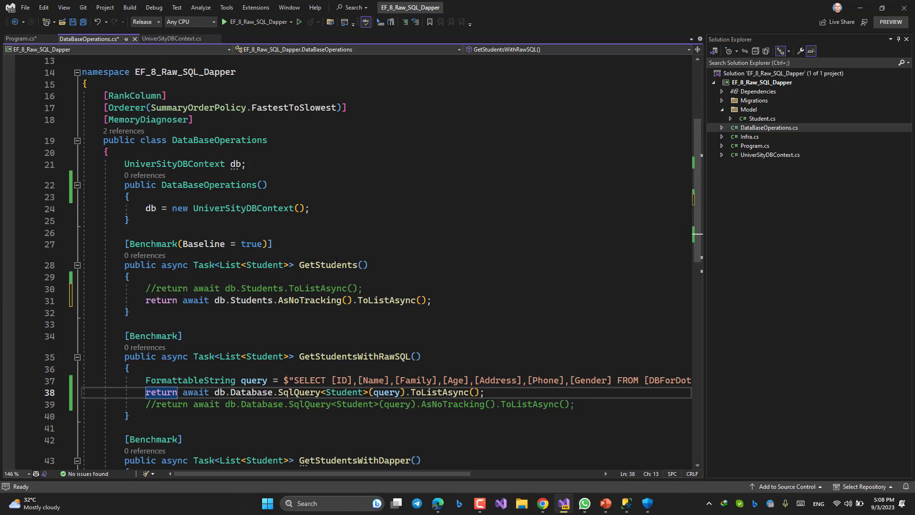
key(Home)
text(//)
key(Down)
key(Home)
key(Delete)
key(Delete)
scroll(386, 286, down, 3)
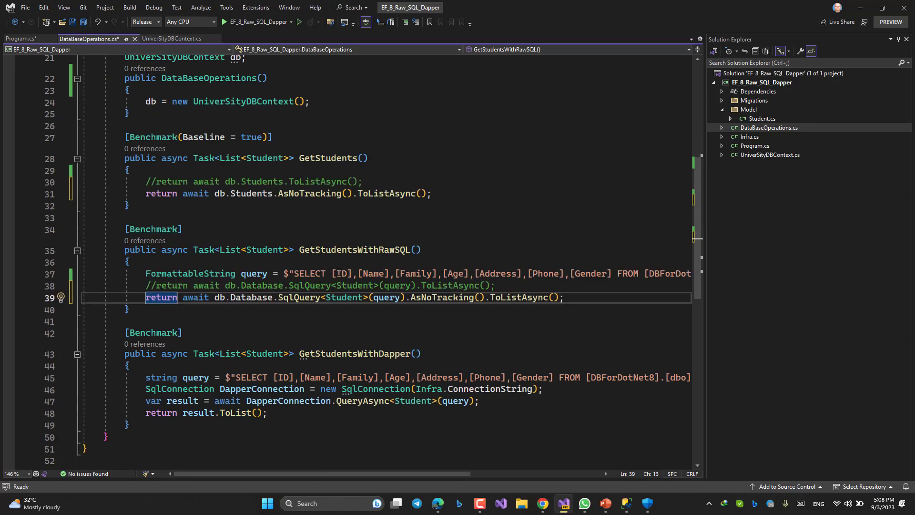
click(445, 296)
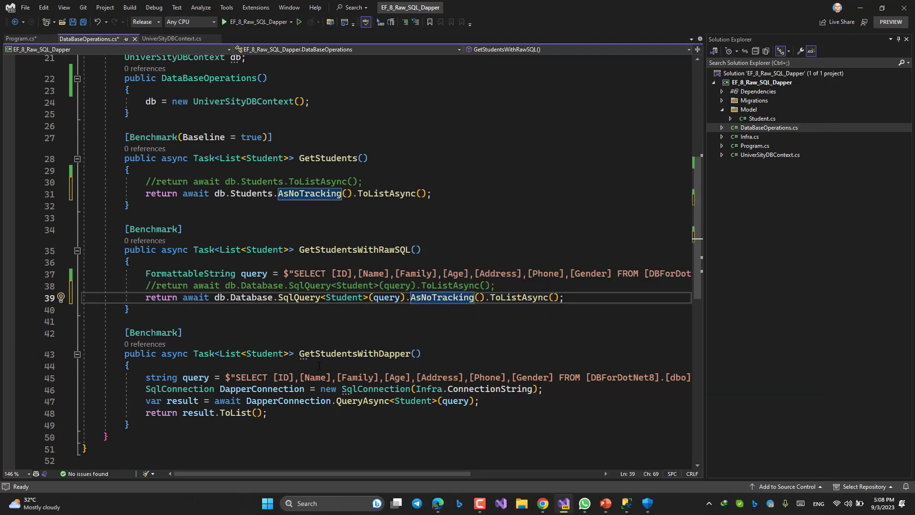
scroll(314, 352, down, 2)
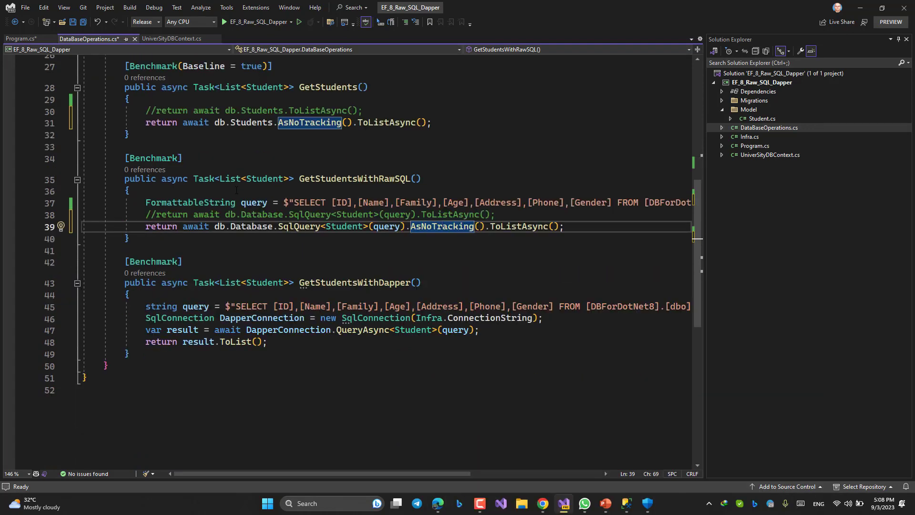
click(263, 249)
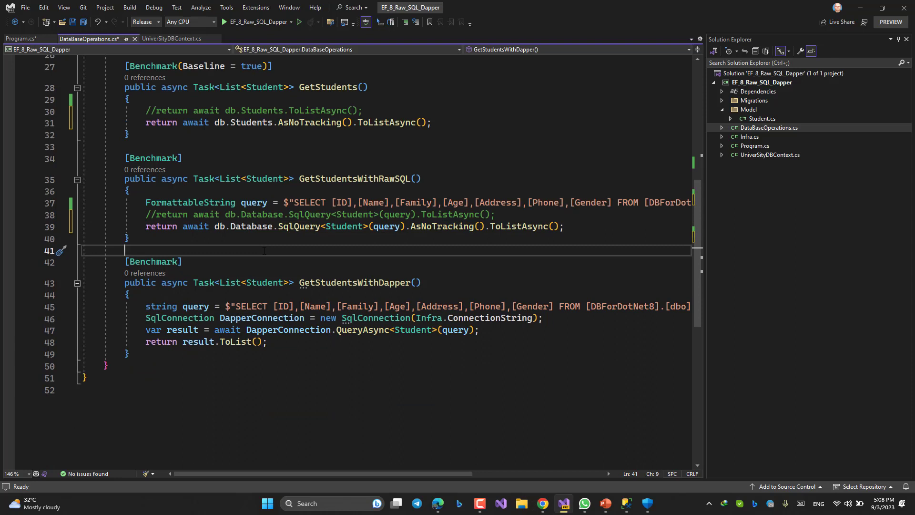